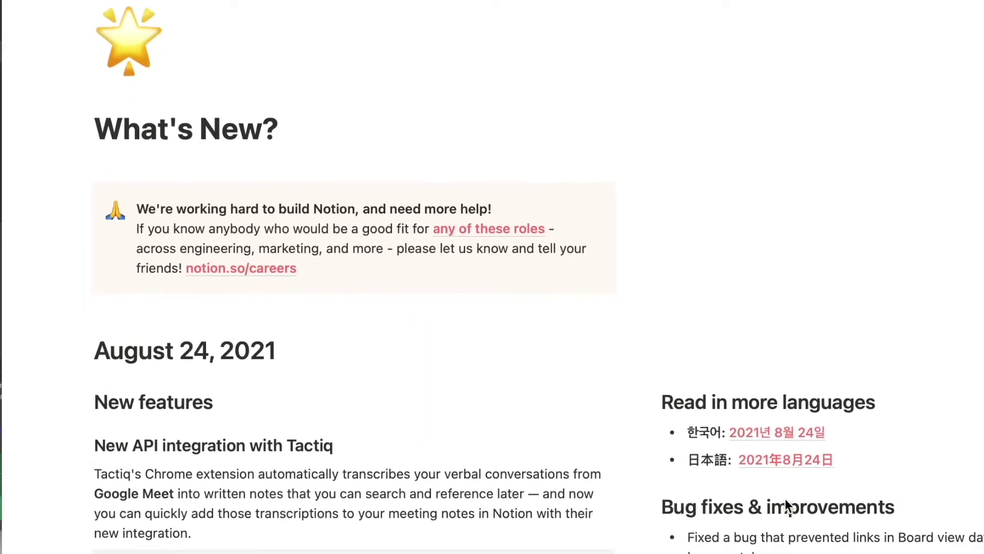
scroll(786, 499, down, 2)
scroll(785, 498, down, 2)
scroll(786, 499, down, 2)
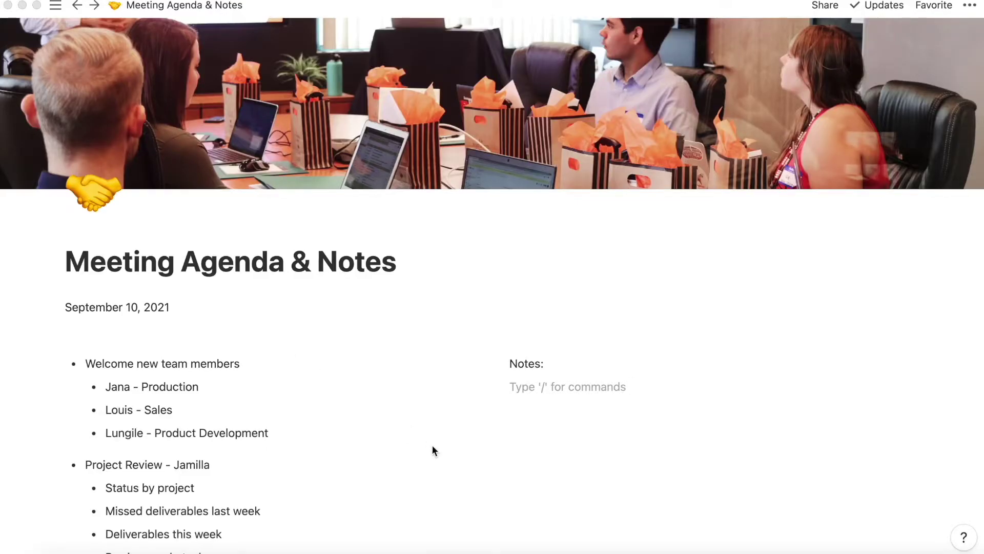
scroll(433, 450, down, 5)
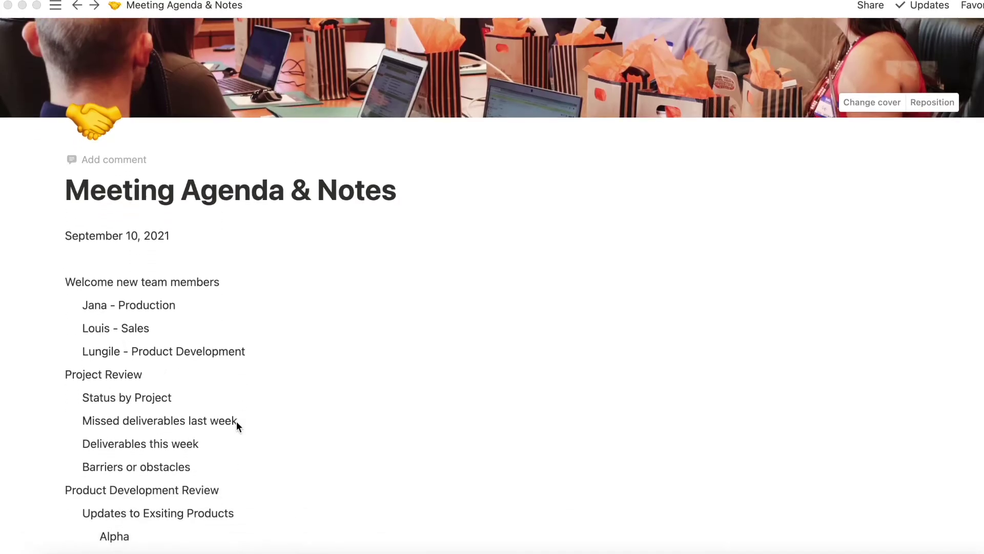
scroll(236, 424, down, 1)
scroll(236, 424, down, 2)
scroll(236, 424, down, 2)
scroll(235, 424, down, 2)
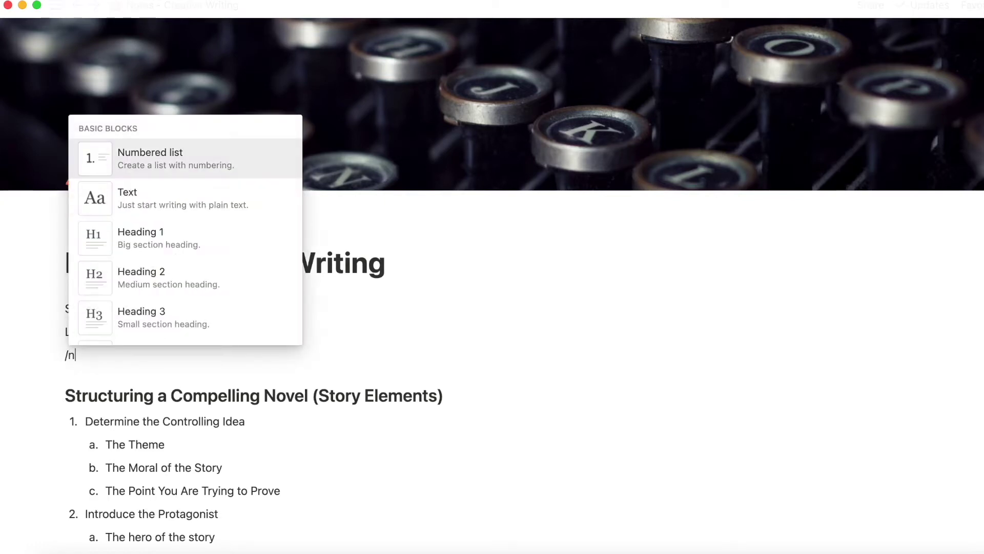
text(um)
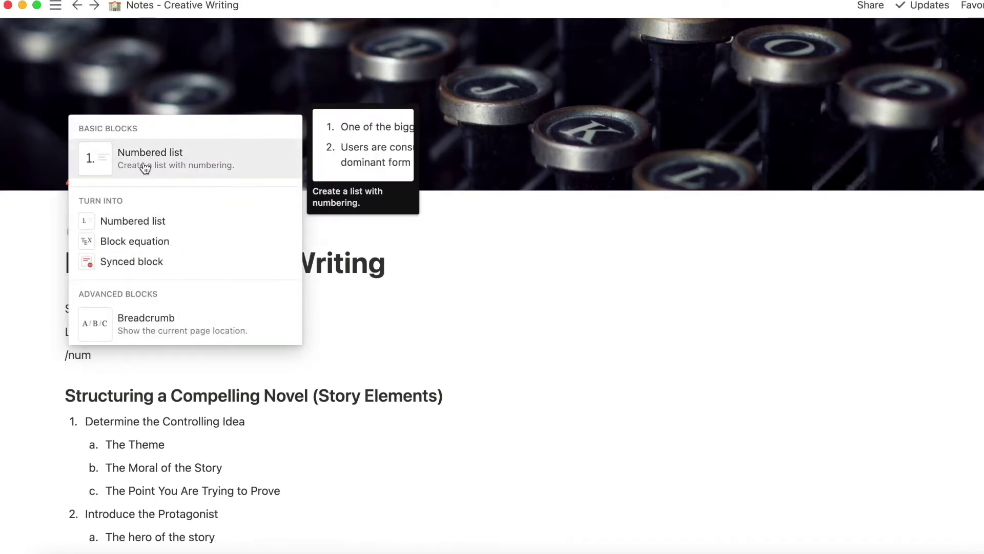
- Dismiss the block suggestions and add a new nested numbered item below 'Physically'
click(226, 452)
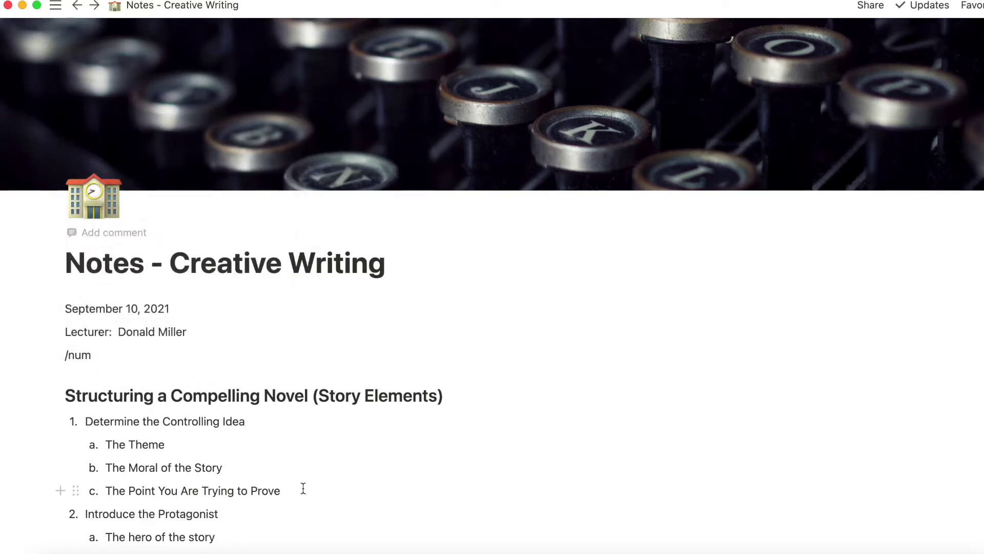
scroll(303, 489, down, 5)
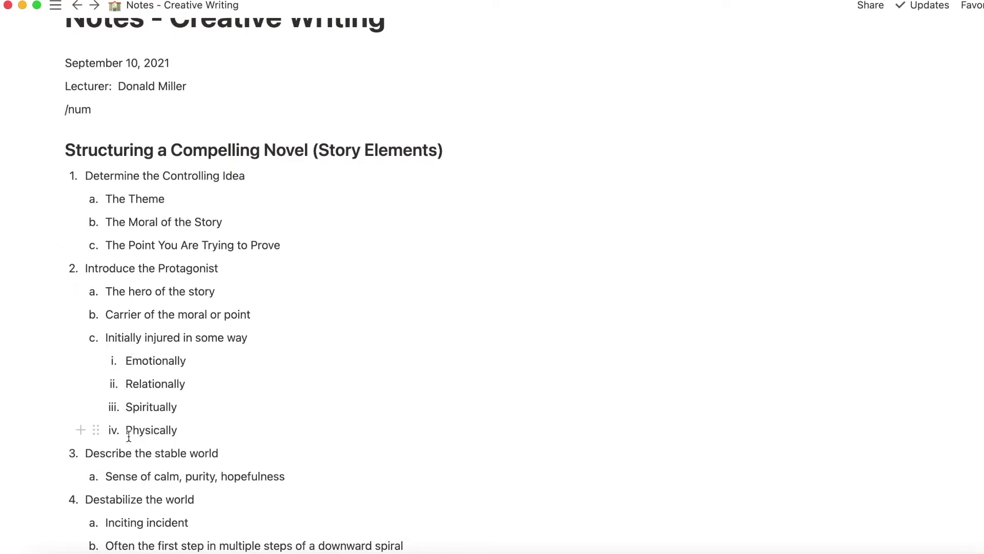
scroll(129, 437, down, 2)
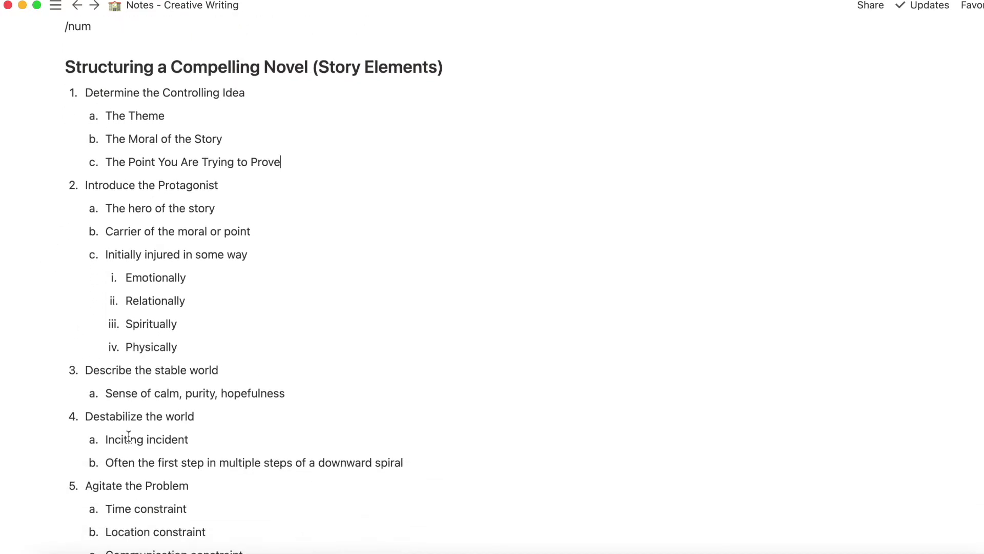
scroll(128, 438, down, 1)
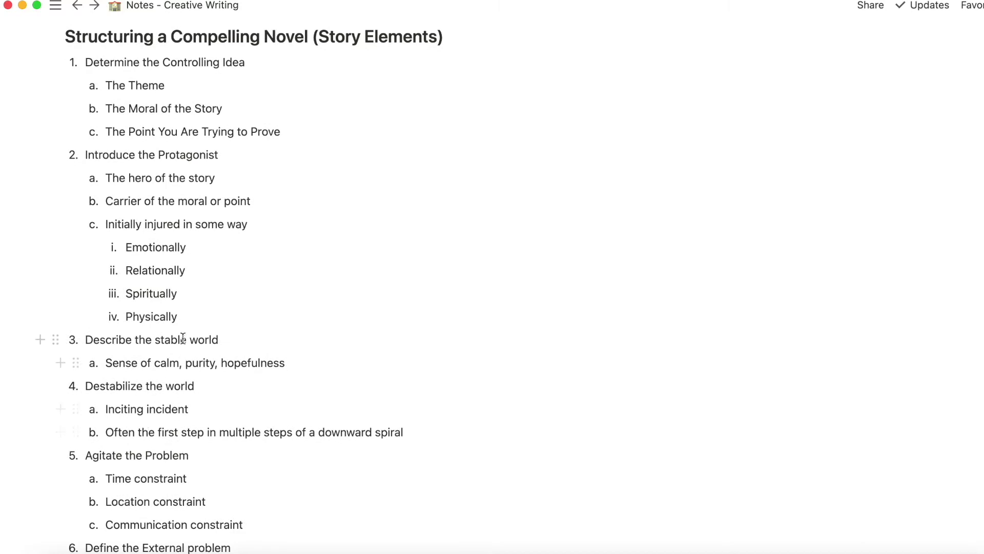
key(Return)
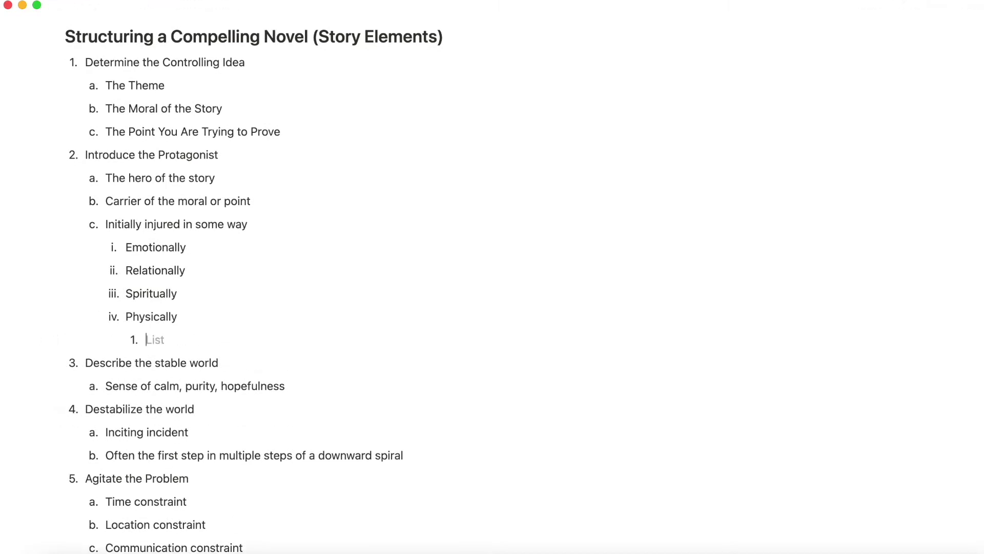
scroll(244, 364, down, 2)
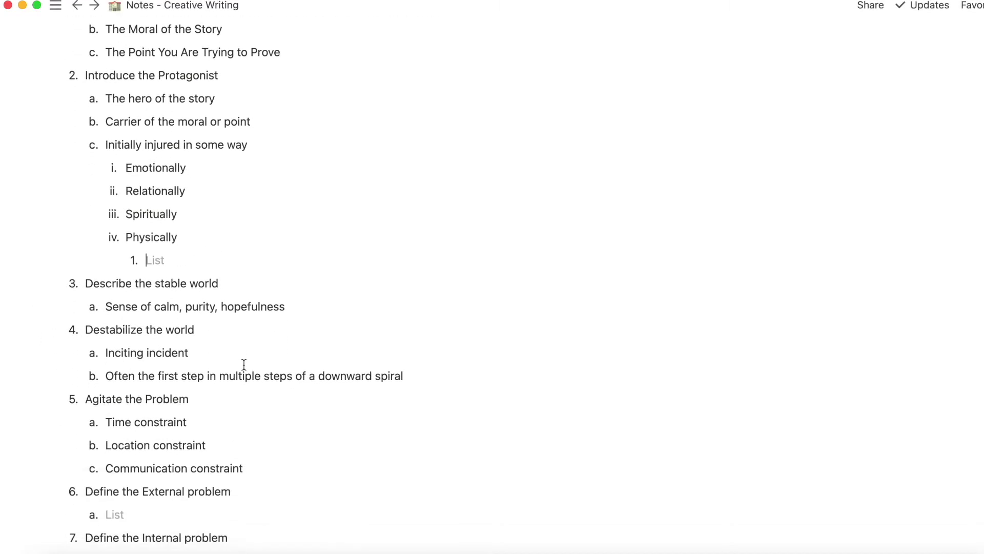
scroll(244, 365, up, 3)
scroll(244, 364, up, 1)
scroll(243, 365, up, 1)
scroll(244, 365, down, 3)
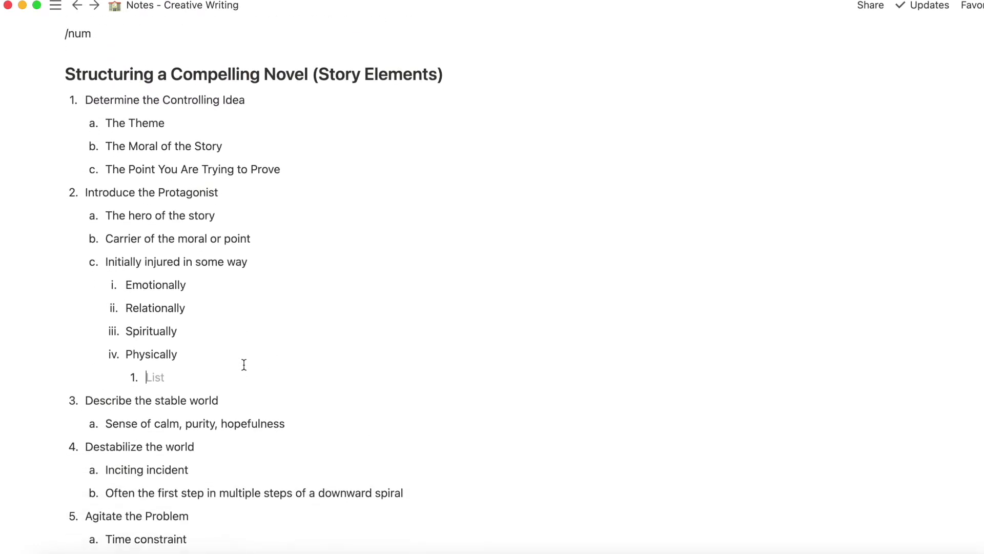
scroll(244, 365, up, 1)
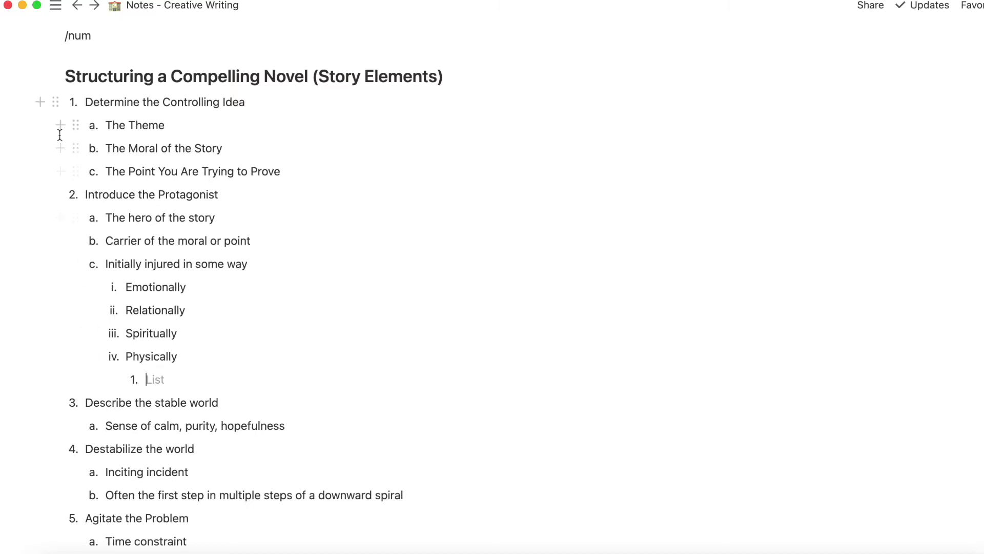
scroll(114, 323, down, 1)
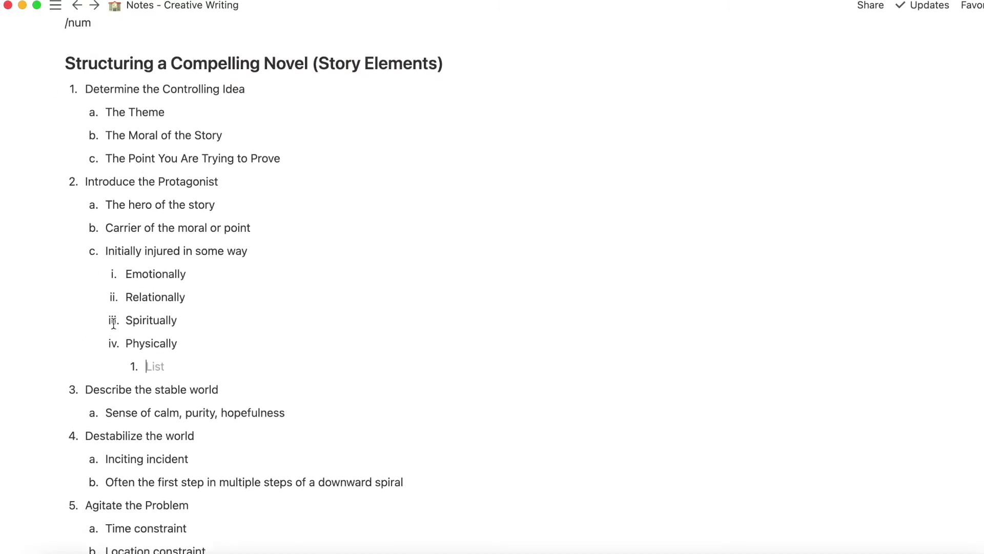
scroll(114, 323, up, 3)
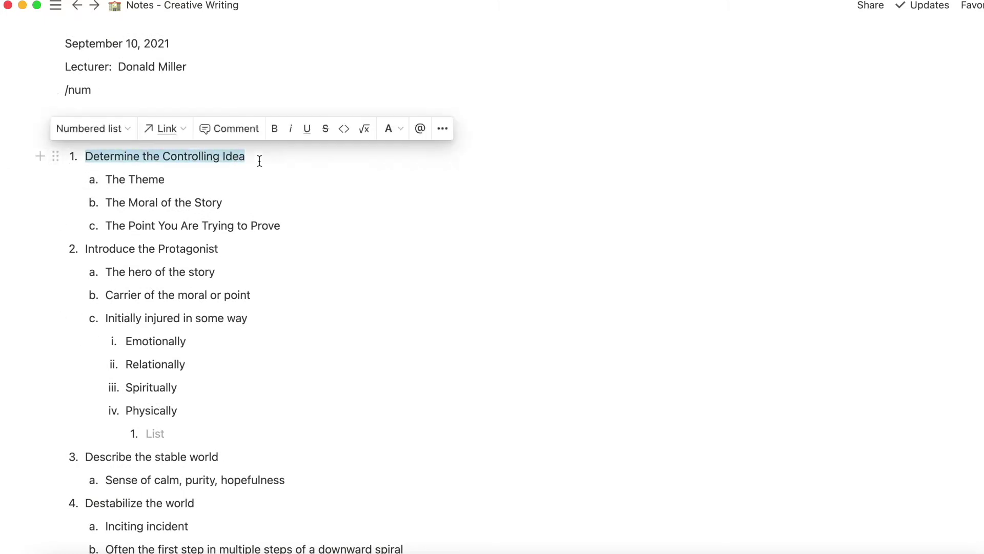
- Color item 1 and its lettered sub-items blue
drag(259, 160, 273, 213)
click(255, 267)
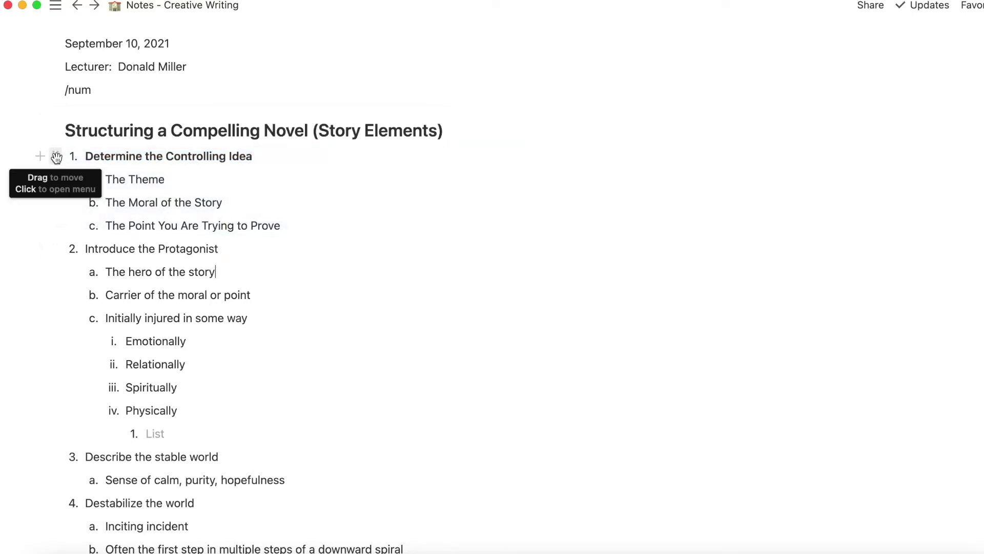
click(57, 156)
key(Escape)
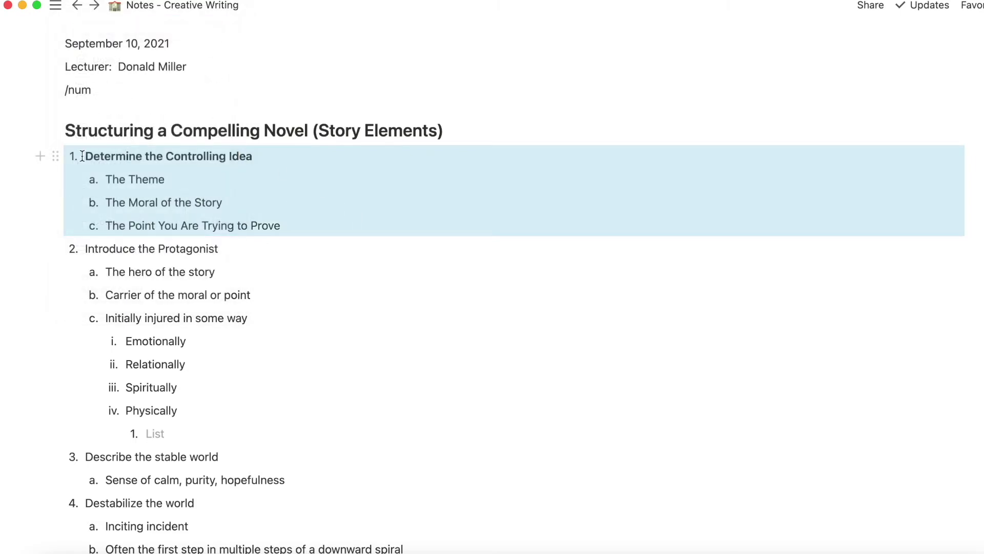
click(56, 157)
mouse_move(106, 224)
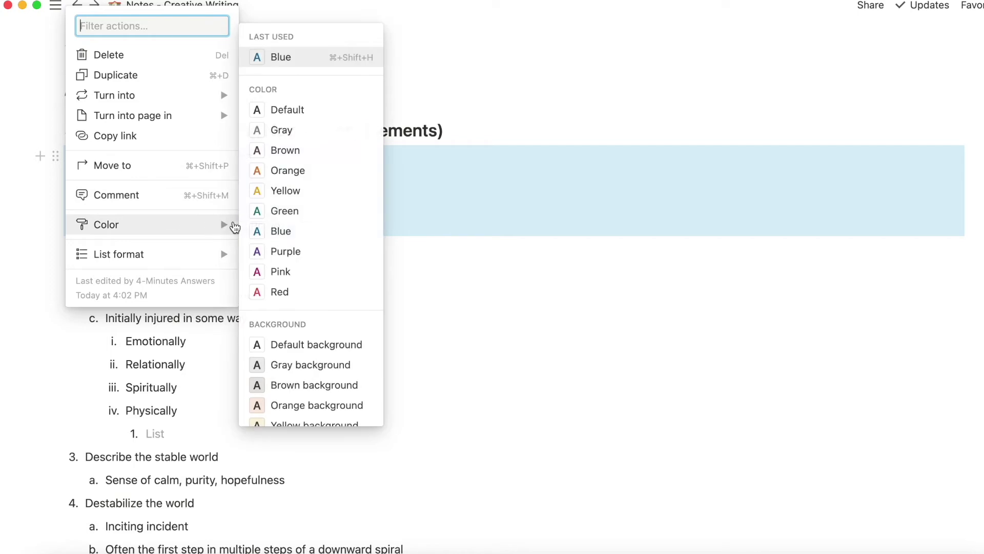
click(275, 231)
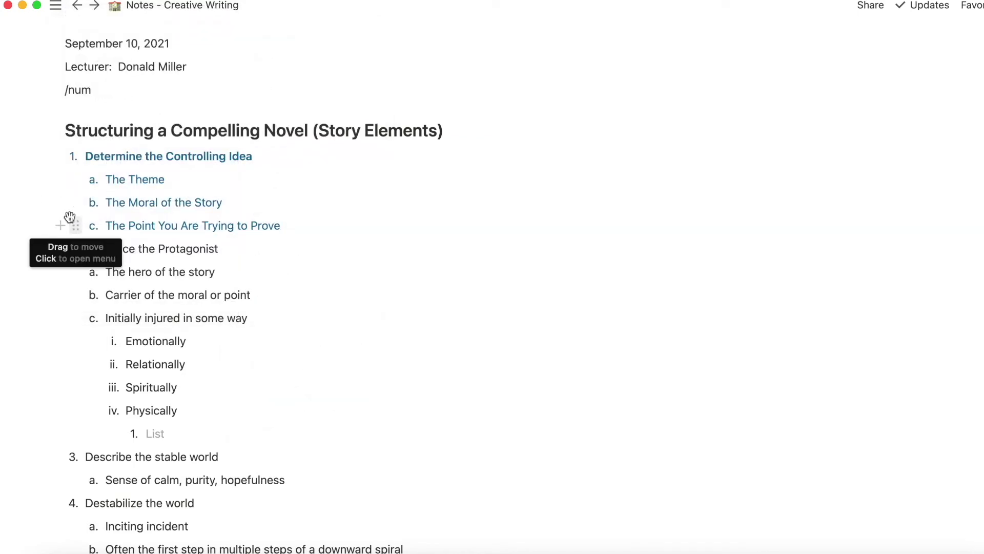
- Make 'The Point You Are Trying to Prove' green and 'The Moral of the Story' orange
click(75, 226)
mouse_move(126, 309)
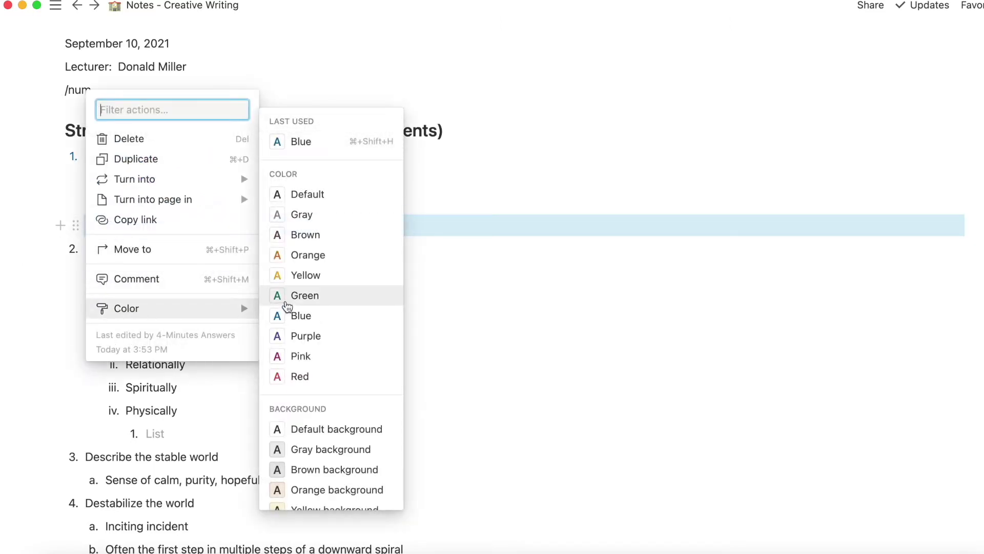
click(285, 295)
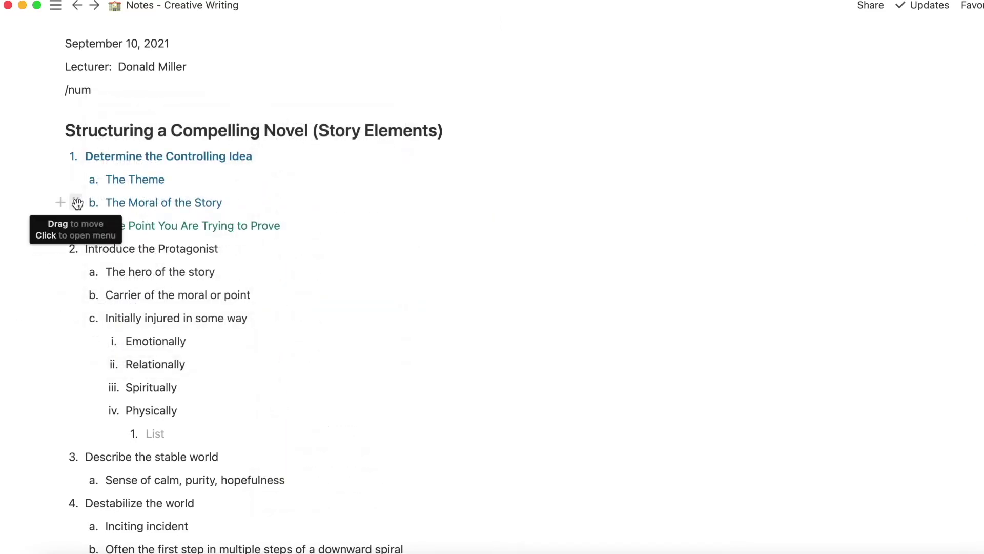
click(76, 203)
mouse_move(127, 286)
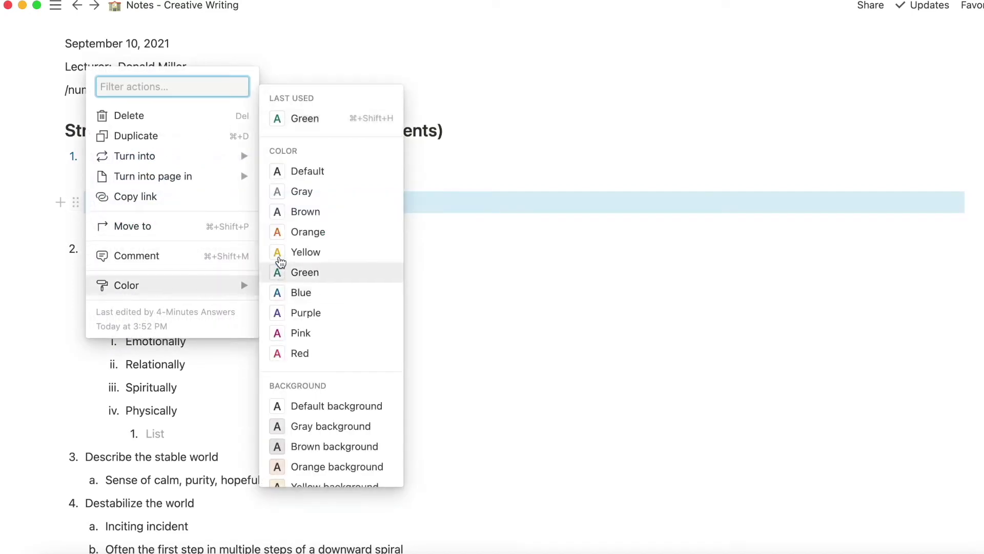
click(292, 232)
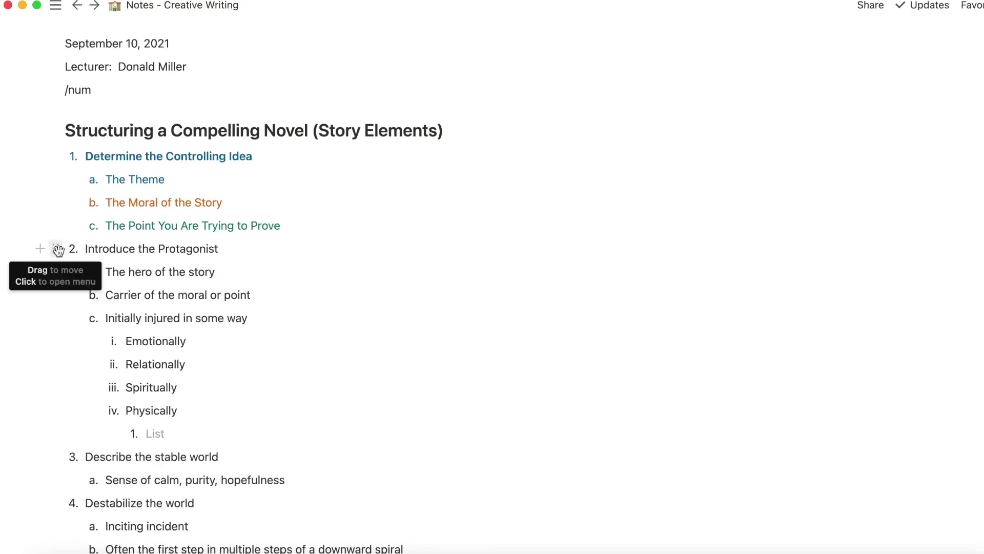
- Color 'Introduce the Protagonist' and 'Describe the stable world' blue
click(59, 250)
mouse_move(106, 331)
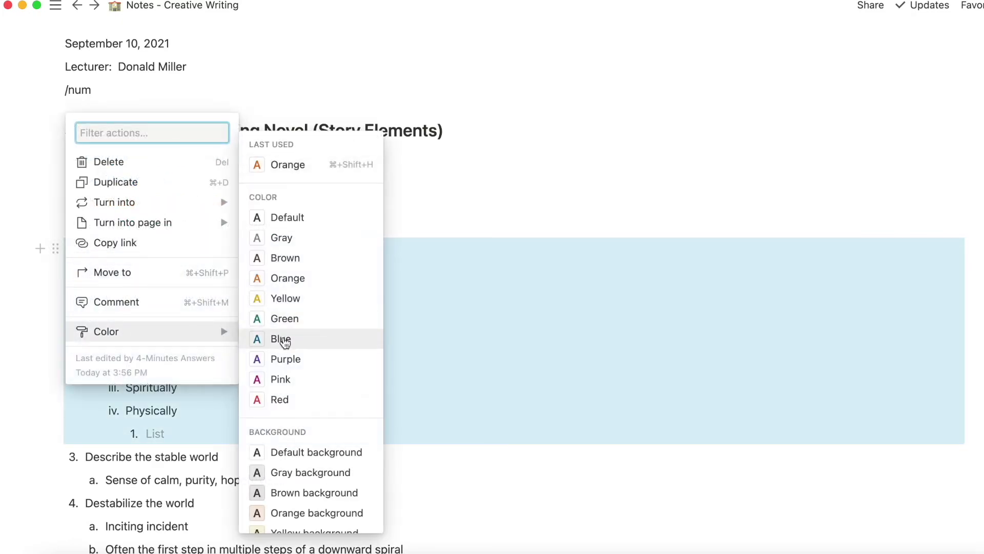
click(284, 341)
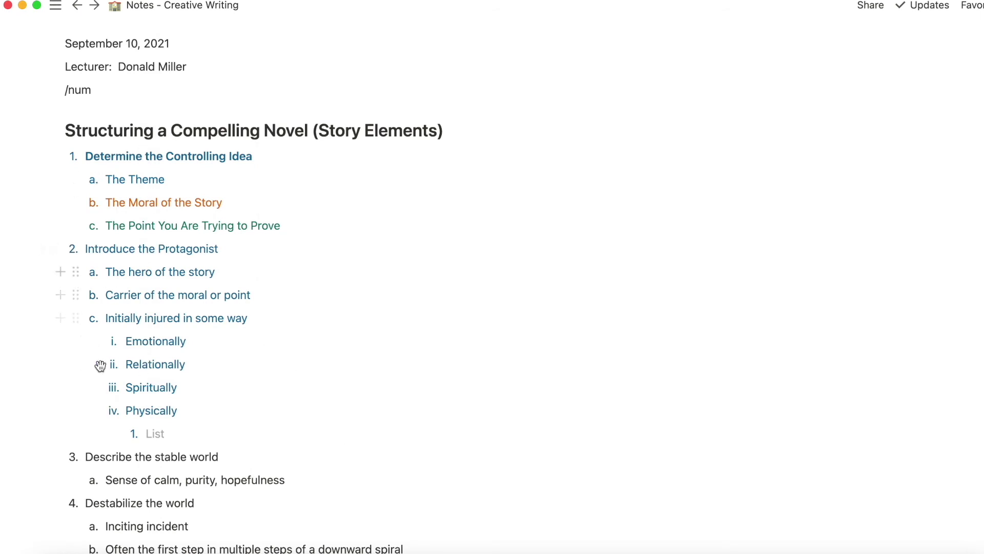
click(60, 456)
mouse_move(41, 505)
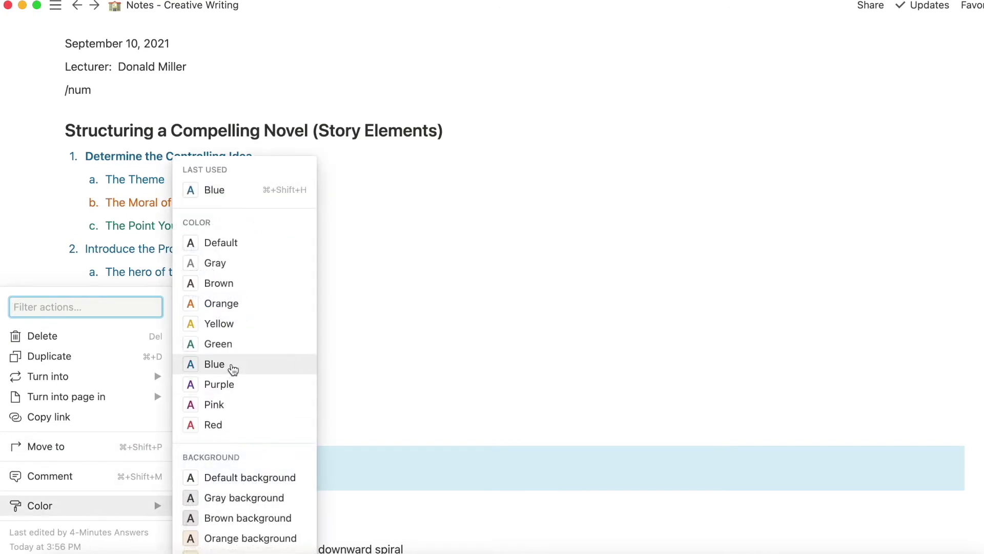
click(231, 364)
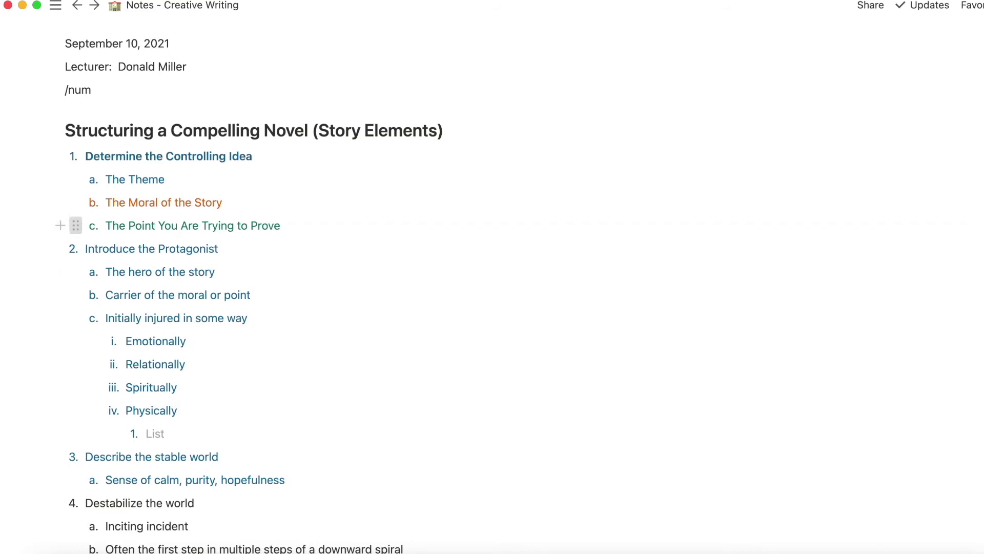
- Make 'The Point You Are Trying to Prove', 'The hero of the story' and 'Carrier of the moral or point' orange
click(76, 226)
mouse_move(127, 308)
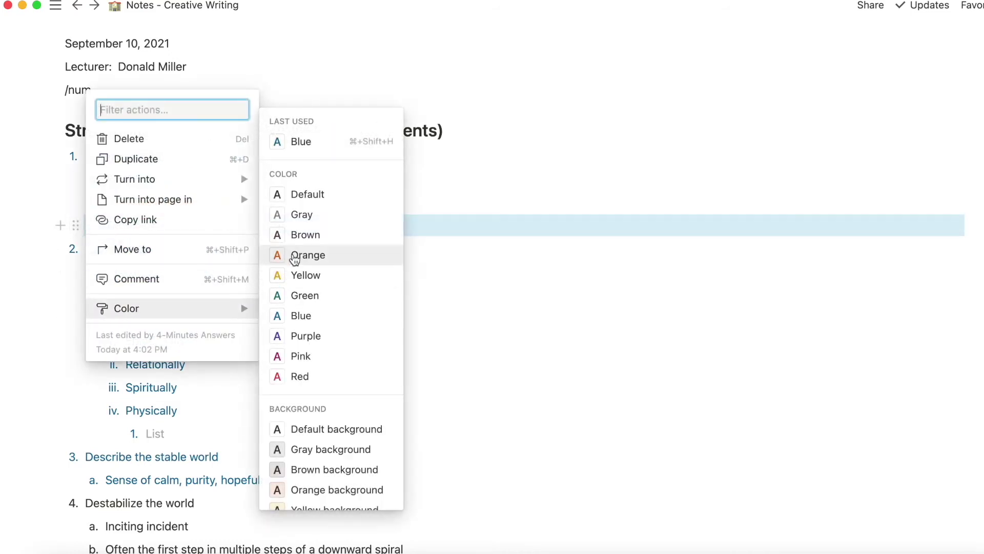
click(294, 258)
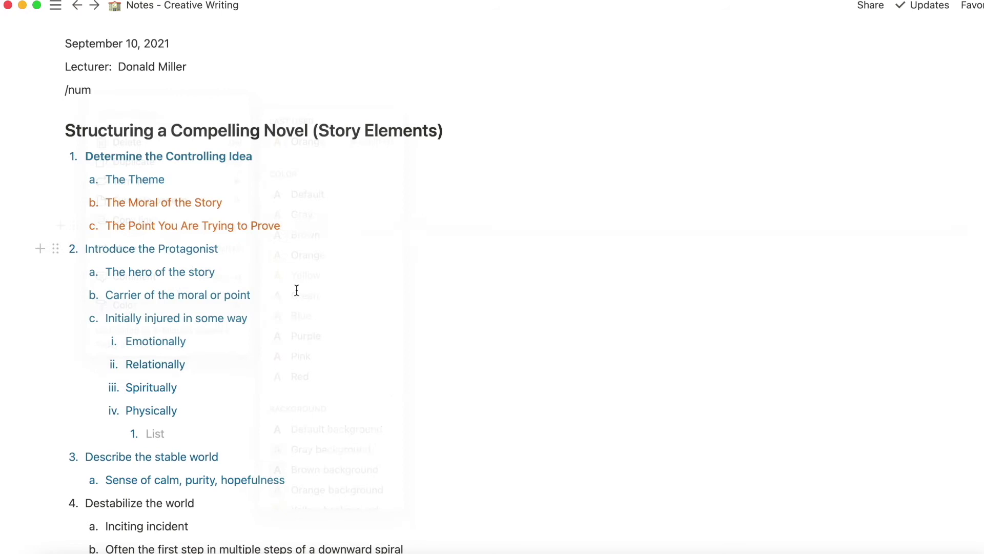
click(79, 272)
mouse_move(126, 340)
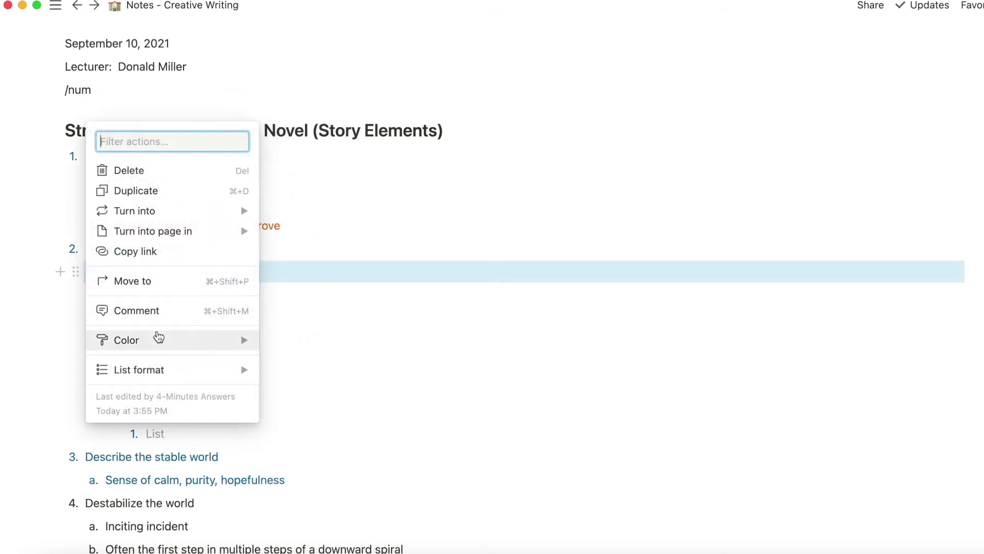
click(306, 287)
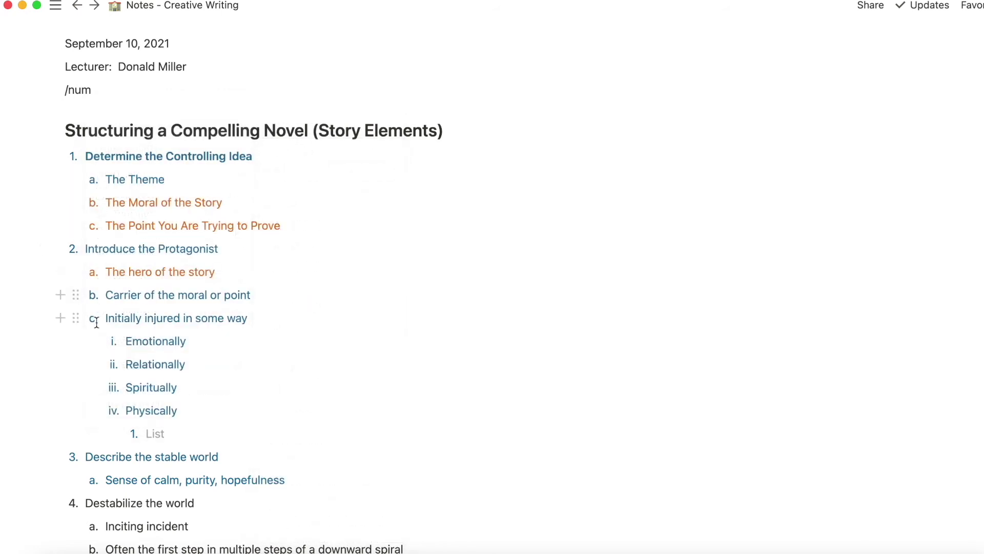
click(77, 296)
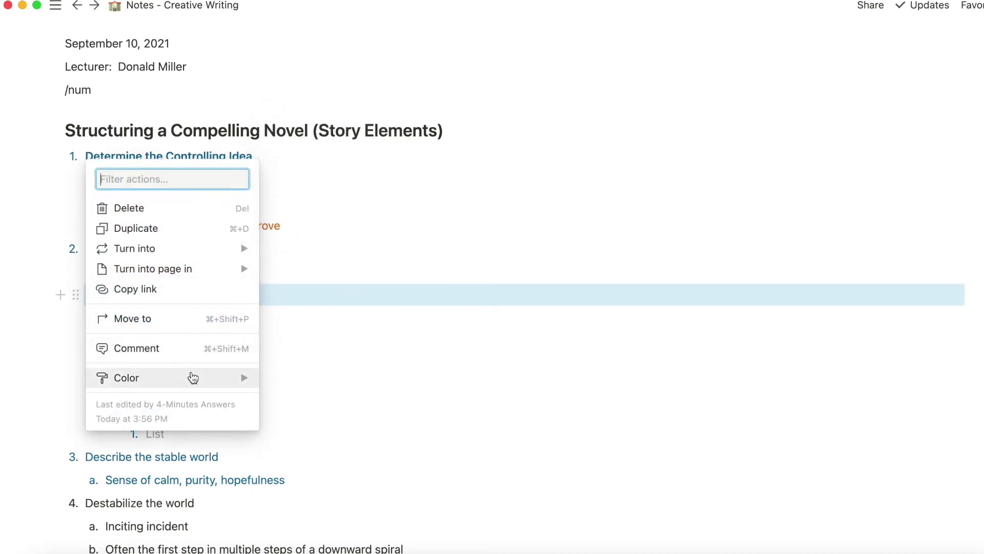
mouse_move(127, 378)
click(308, 305)
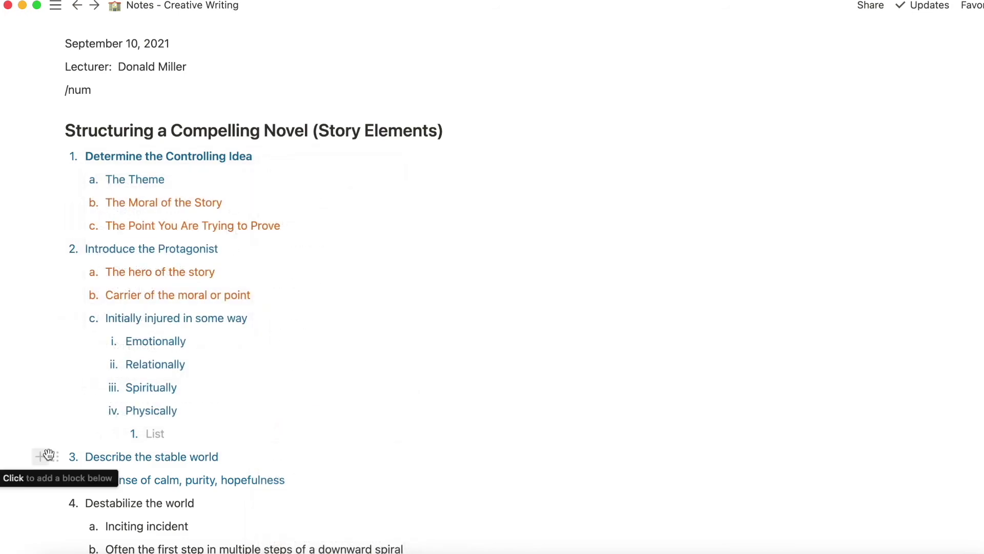
scroll(412, 430, down, 5)
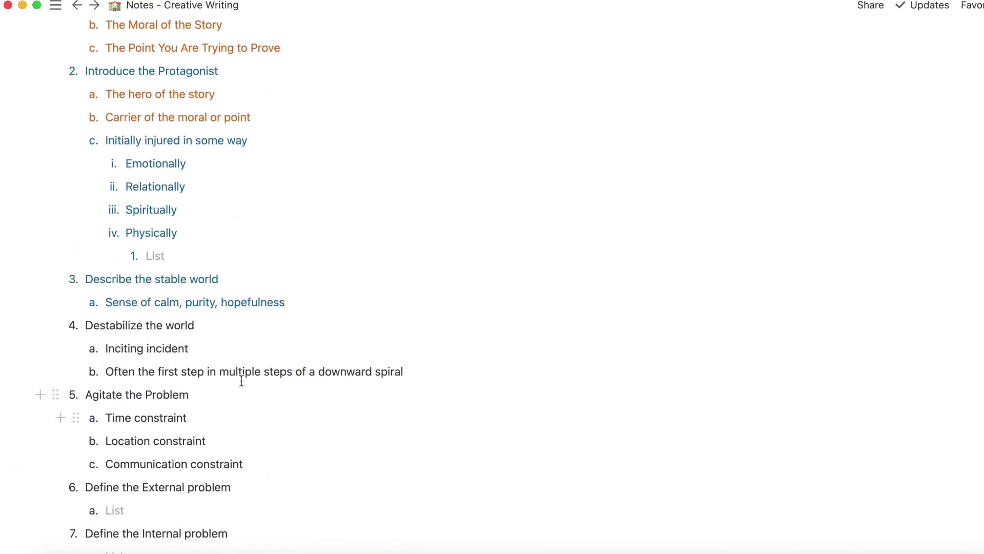
- Change the downward spiral item's color and add a new list item after 'Physically'
click(76, 374)
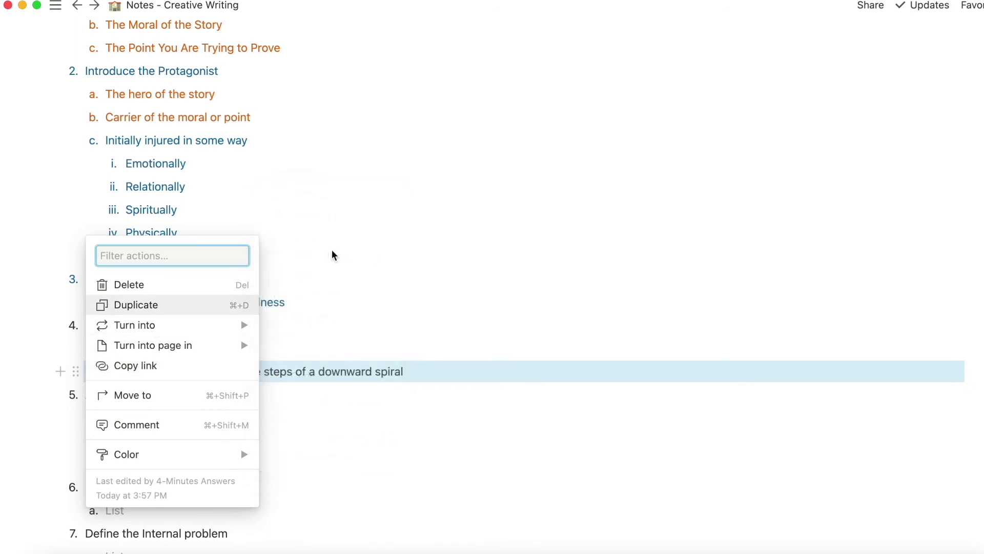
mouse_move(134, 325)
click(329, 258)
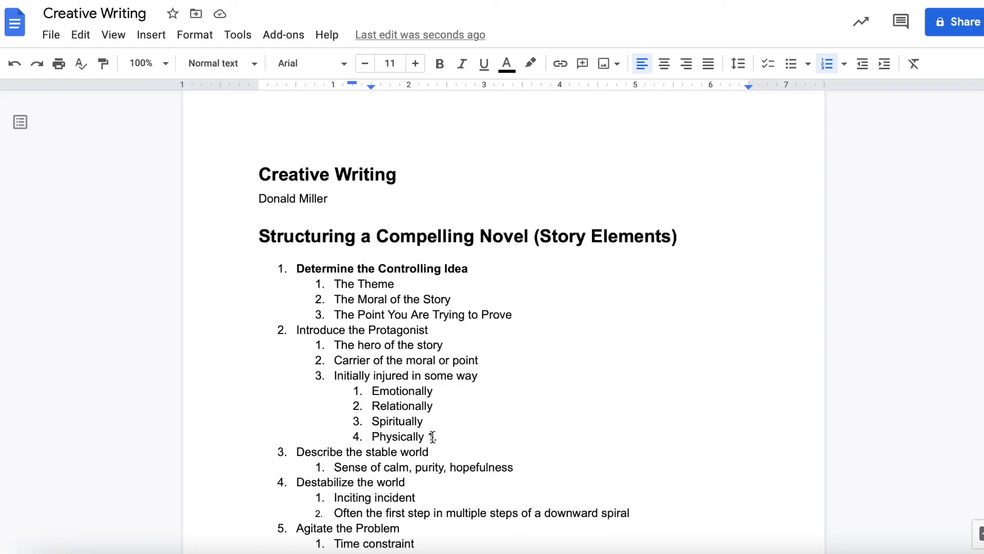
key(Return)
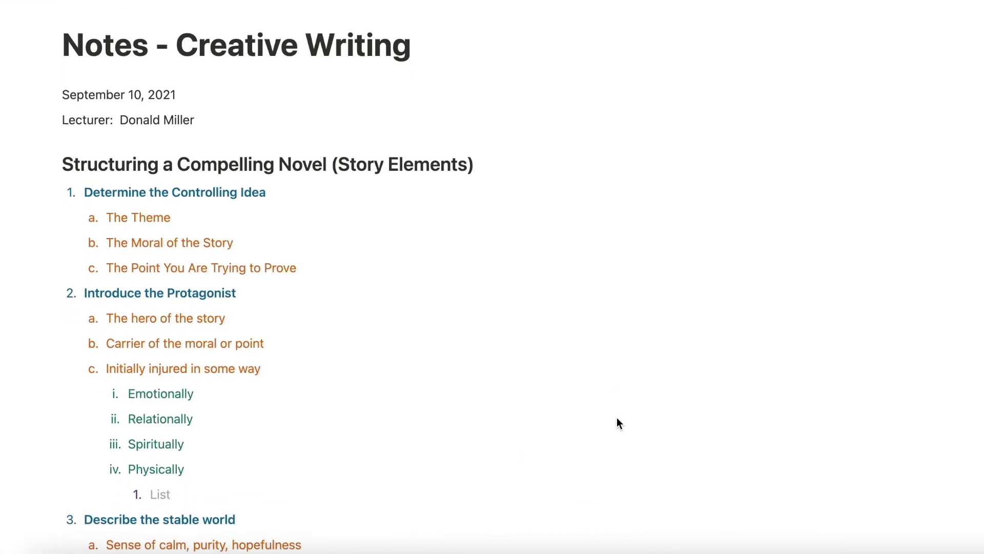
scroll(617, 417, down, 2)
scroll(617, 417, down, 2)
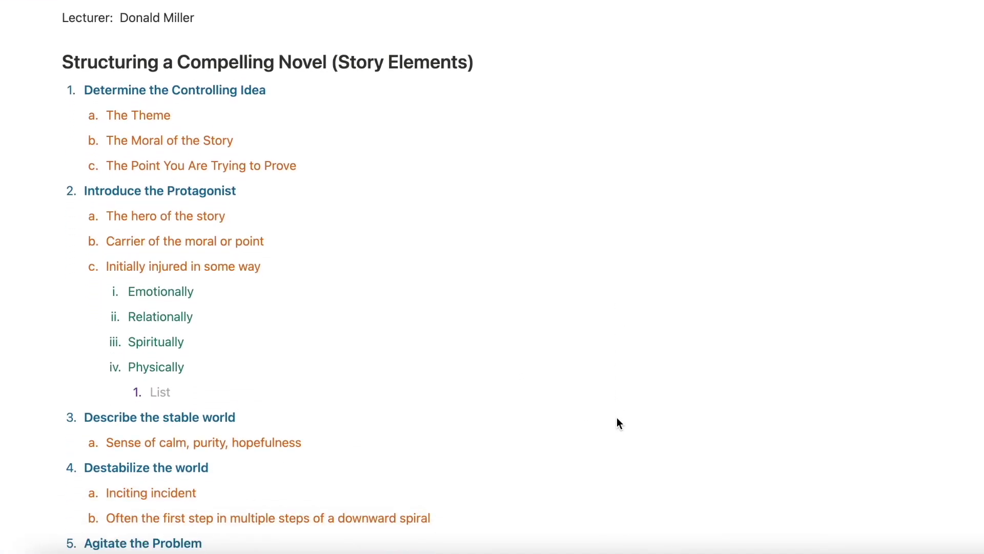
text(H)
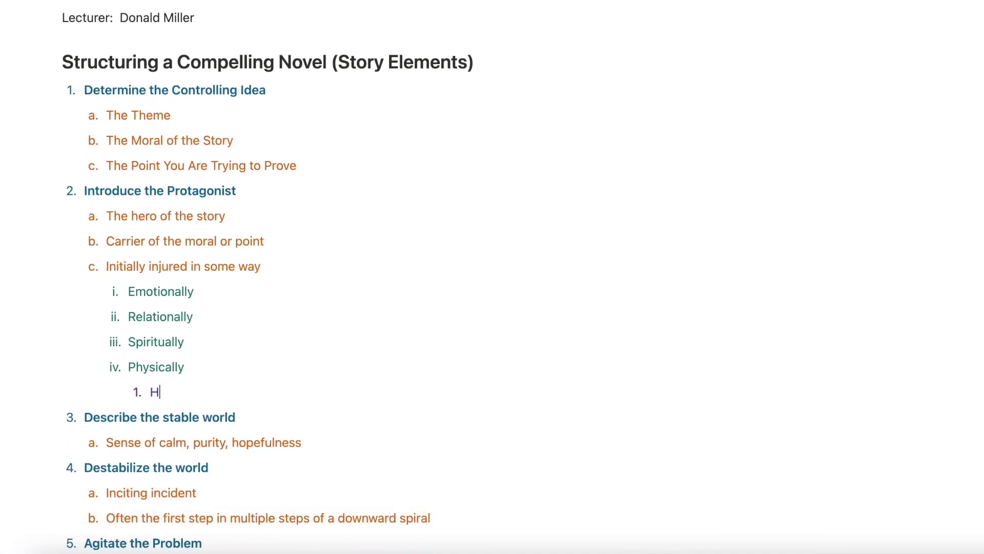